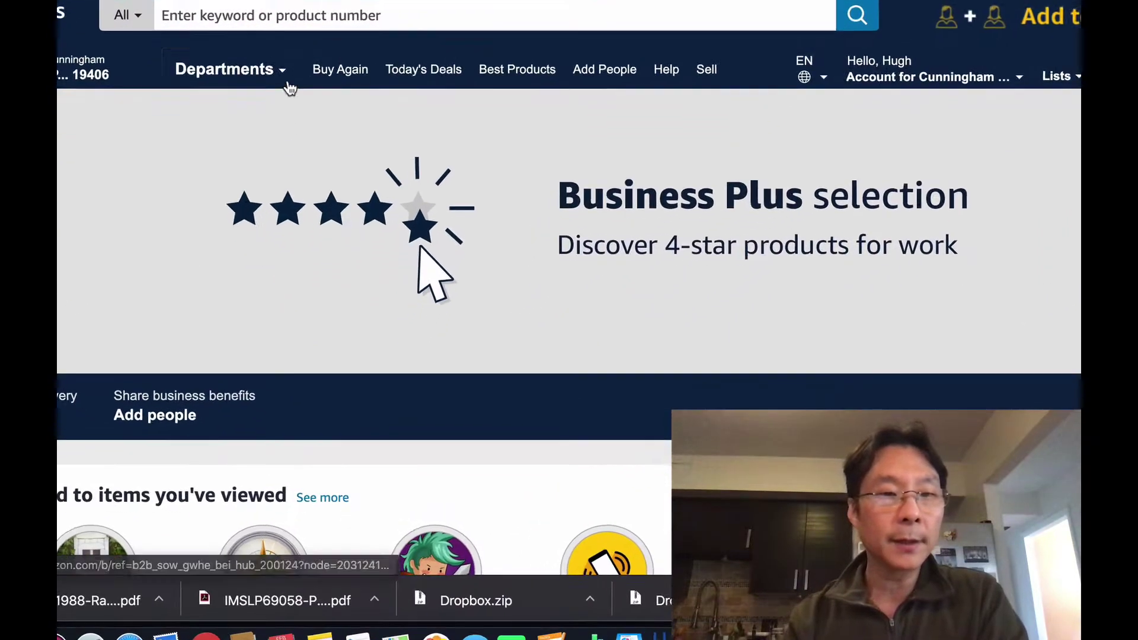
Step: Go to Amazon's Alexa Skills store through the Full Store Directory
mouse_move(283, 74)
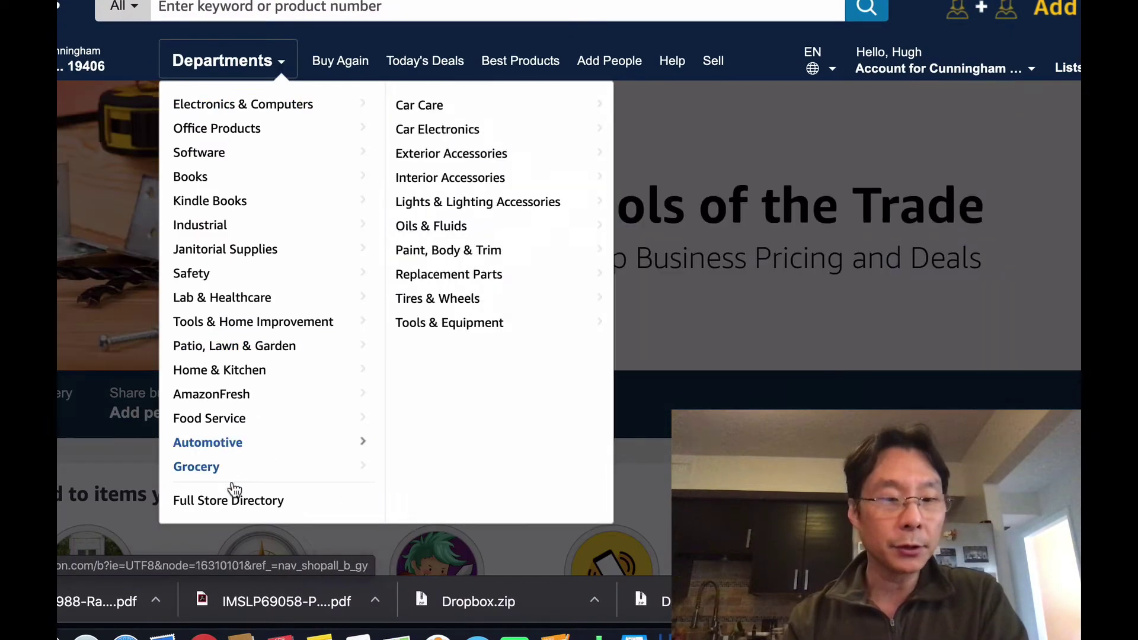
left_click(246, 505)
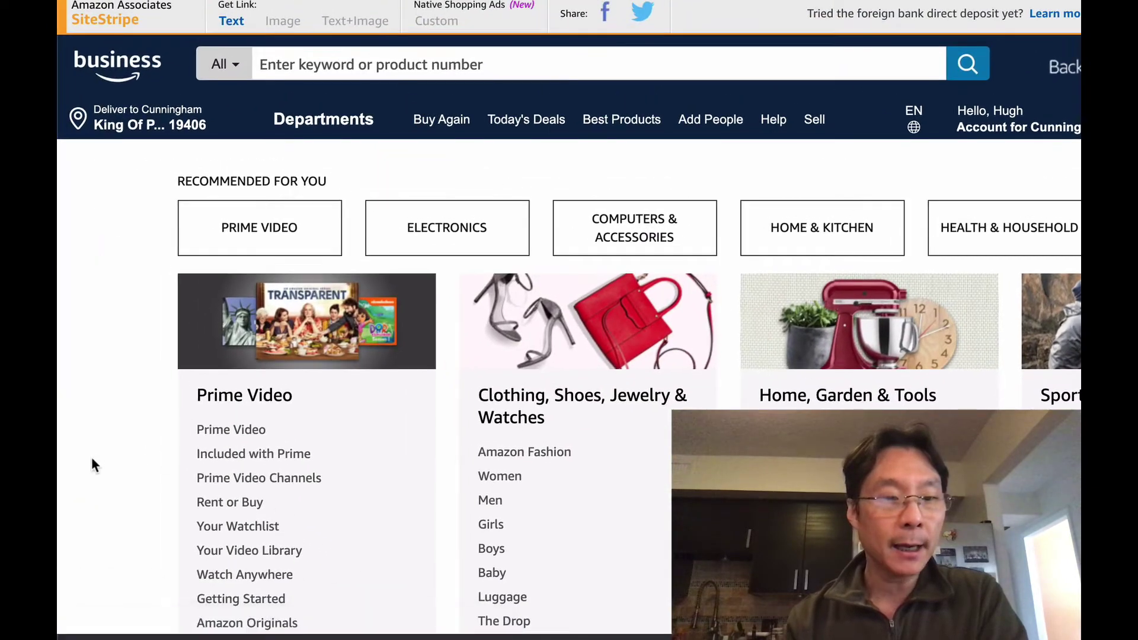
scroll(92, 457, "down", 5)
scroll(92, 457, "down", 10)
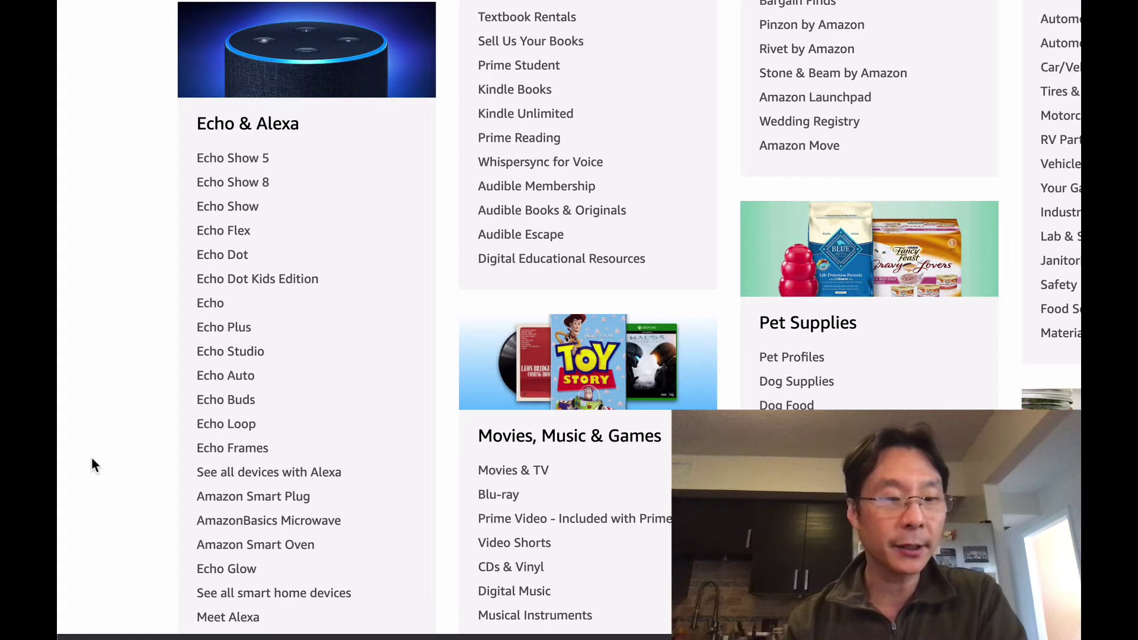
scroll(91, 455, "down", 3)
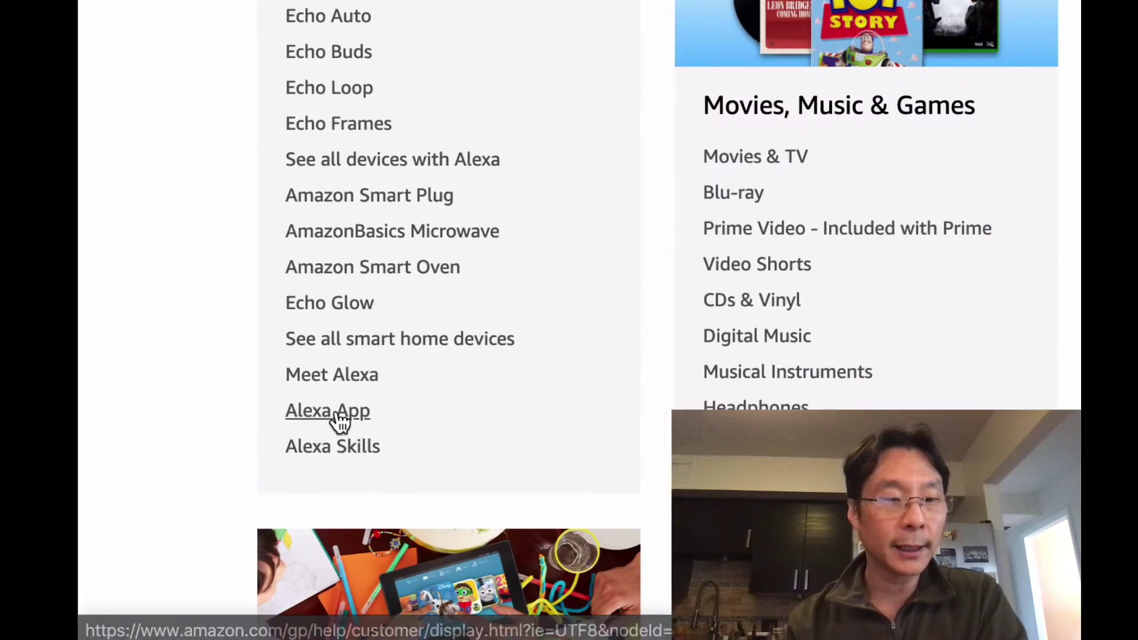
left_click(354, 457)
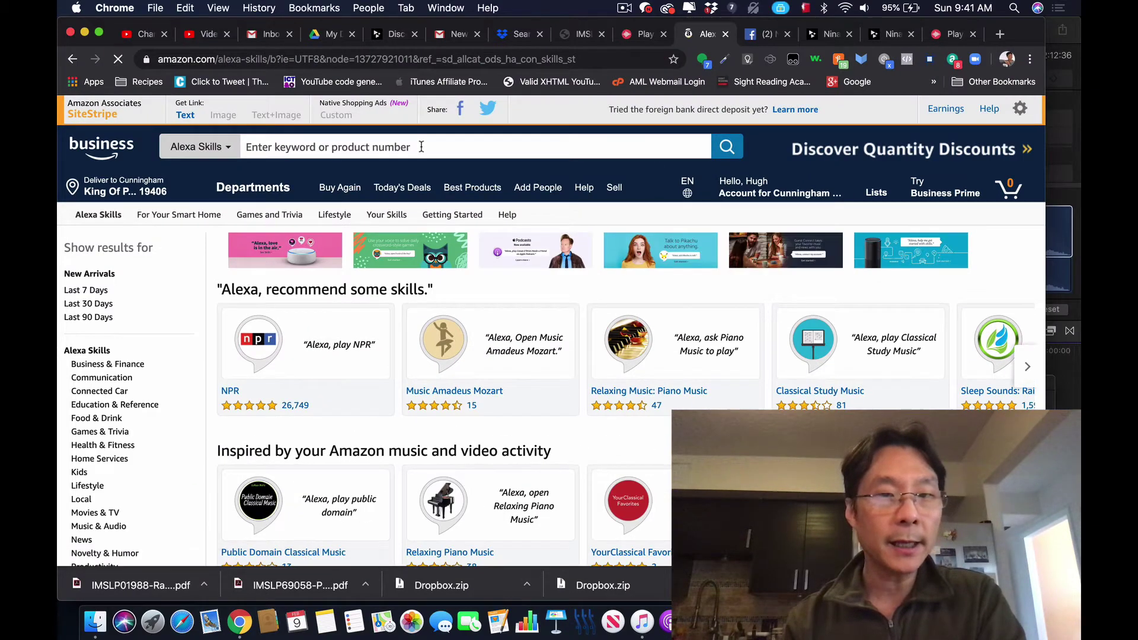
Step: Search the skills store for 'my pod' and open the My Pod skill page
left_click(526, 54)
type("my pod")
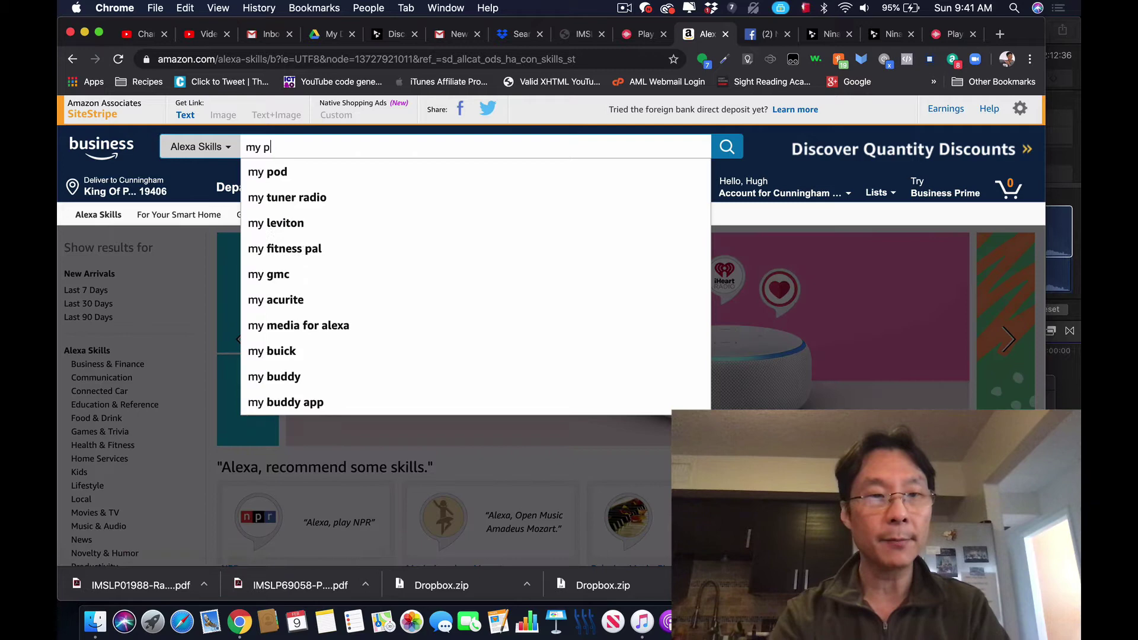
key("Return")
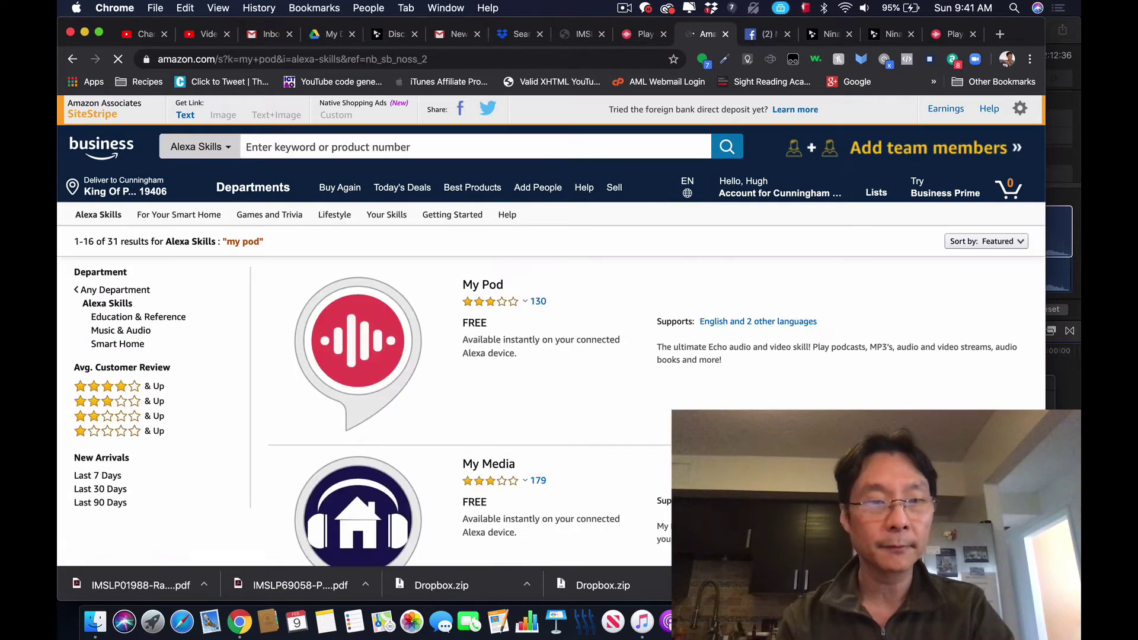
left_click(370, 347)
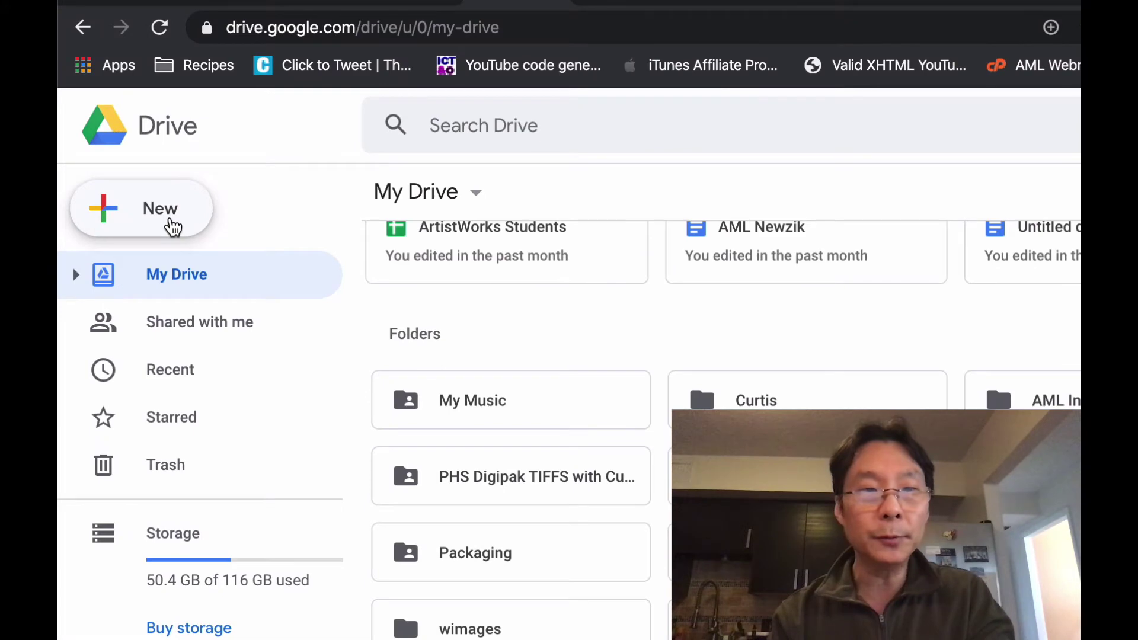
Step: Create a new Google Drive folder named 'Nina'
left_click(173, 227)
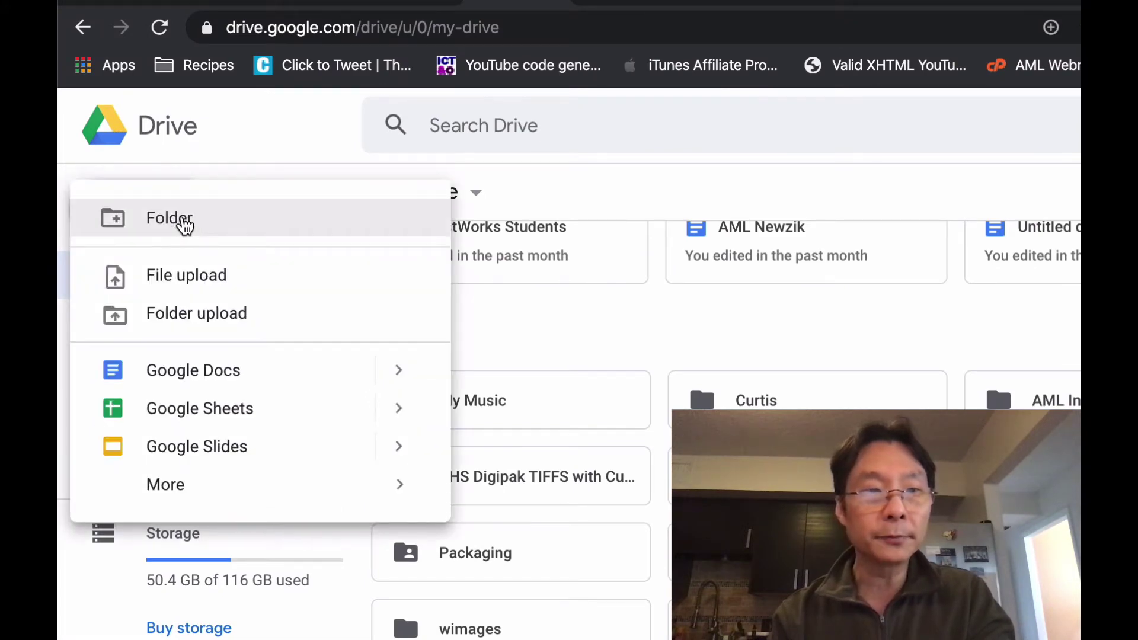
left_click(181, 222)
type("Nina")
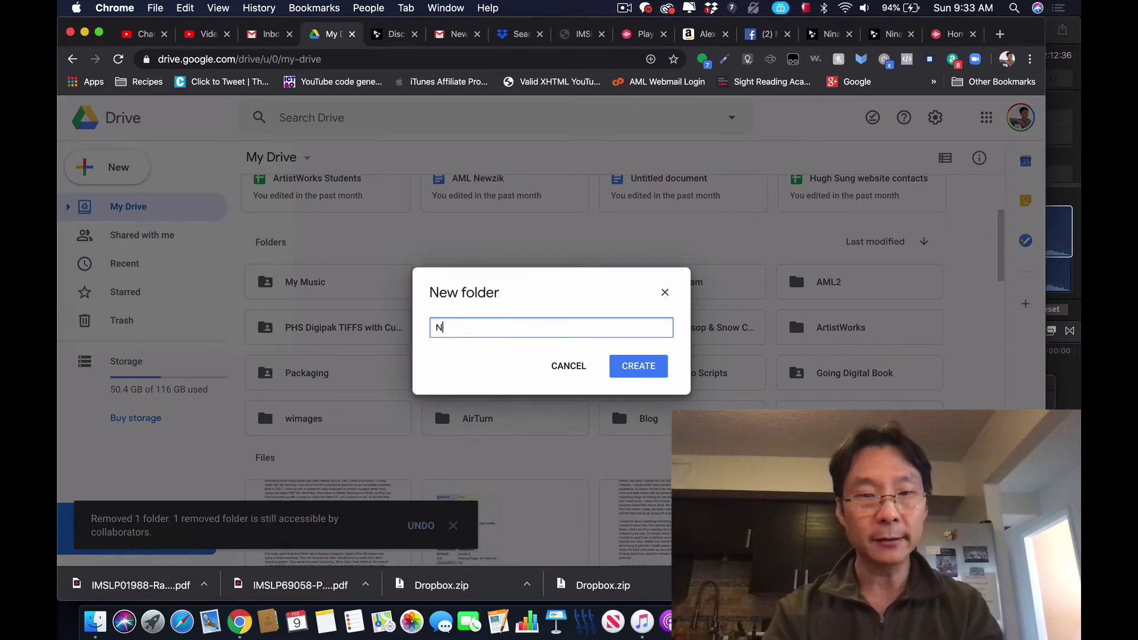
left_click(644, 370)
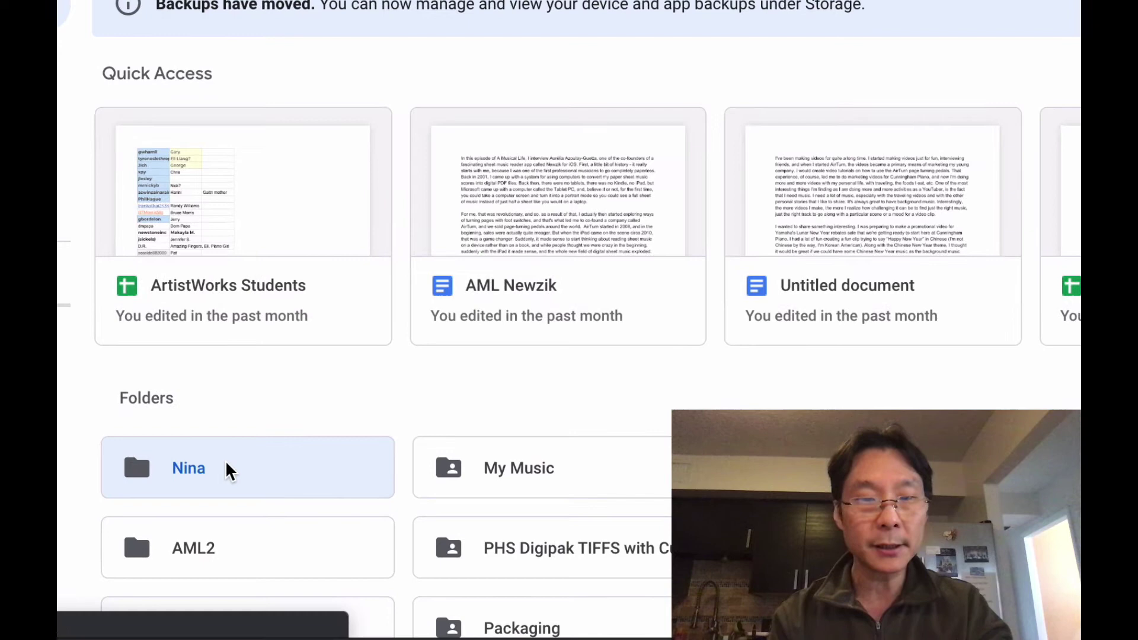
Step: Open the Nina folder and drop the 12 downloaded MP3s into it to upload
double_click(225, 468)
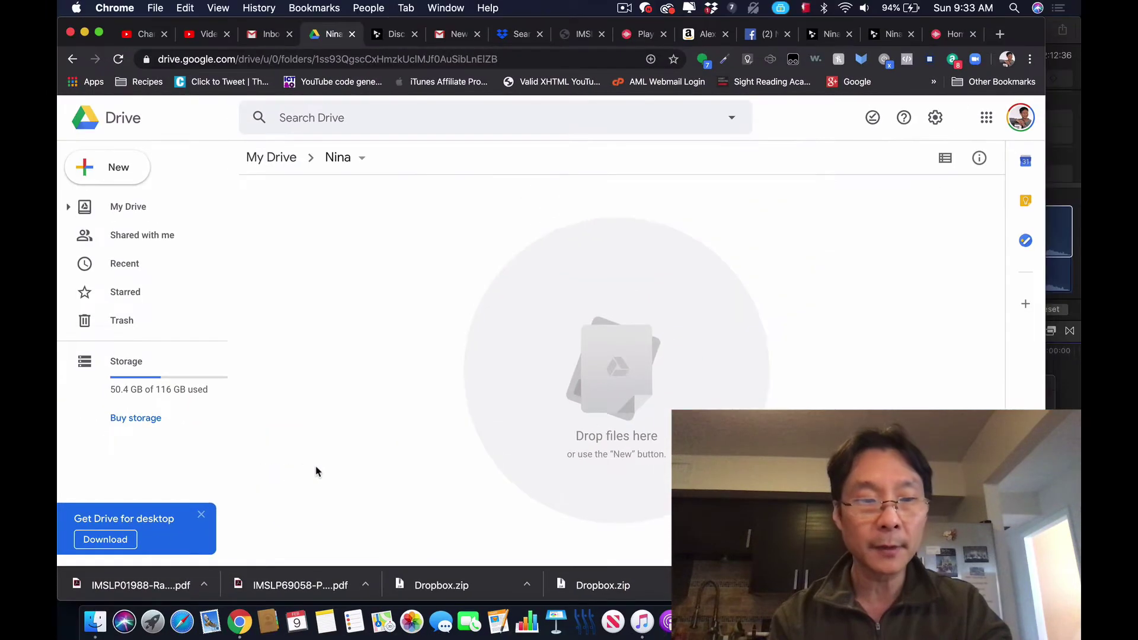
left_click(95, 621)
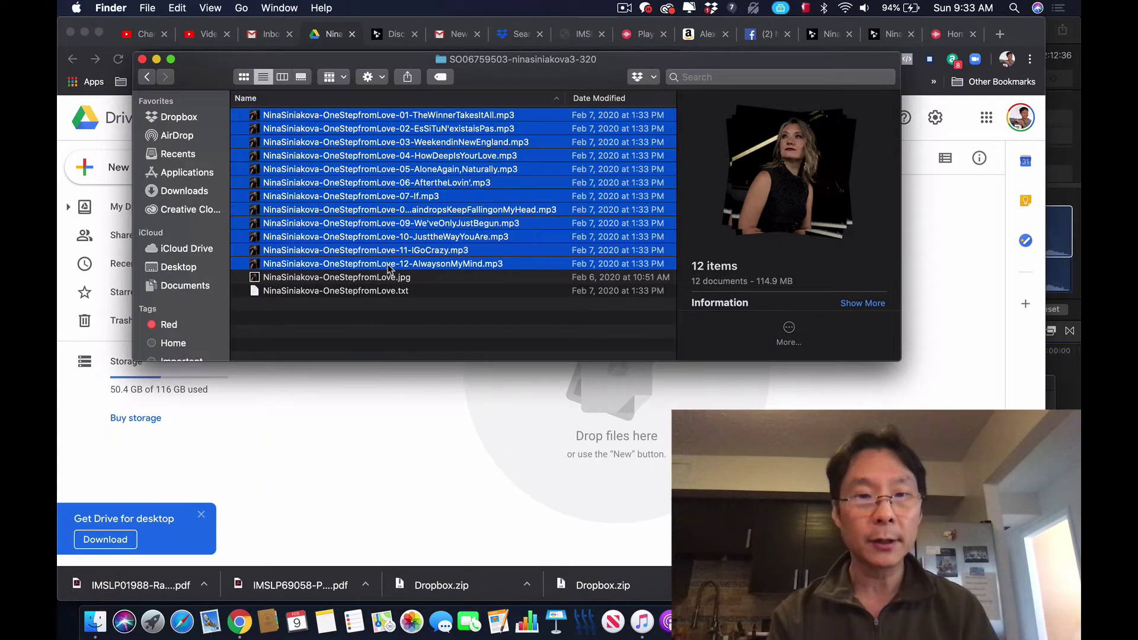
left_click_drag(388, 264, 603, 440)
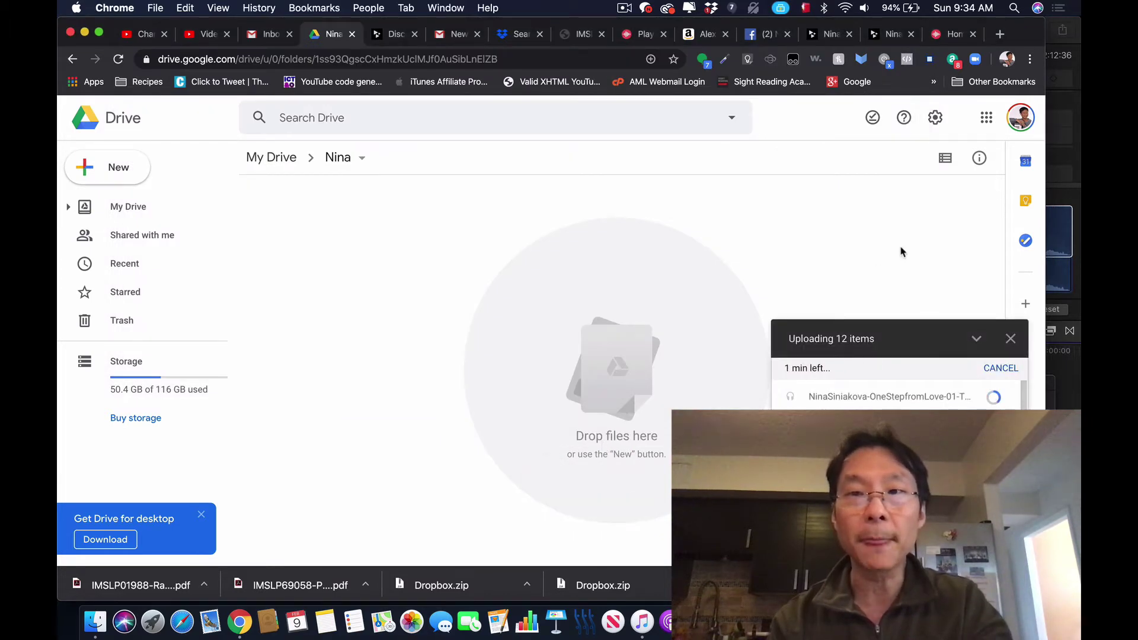
Step: On the My Pod site, get started and sign in with Amazon to reach the empty My Playlists page
left_click(950, 34)
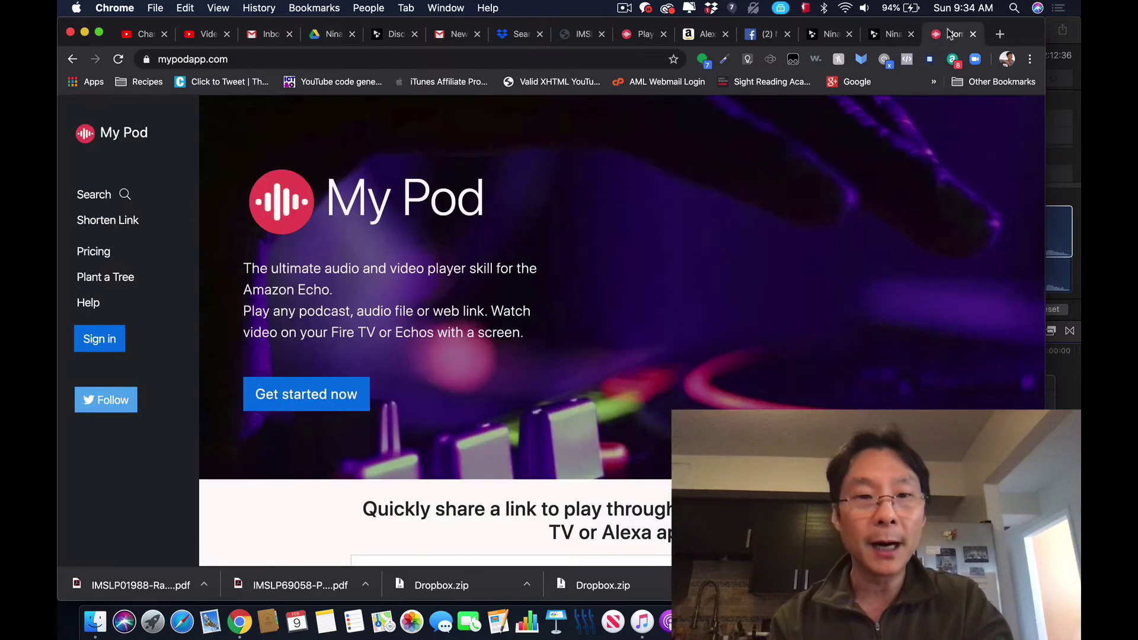
left_click(323, 400)
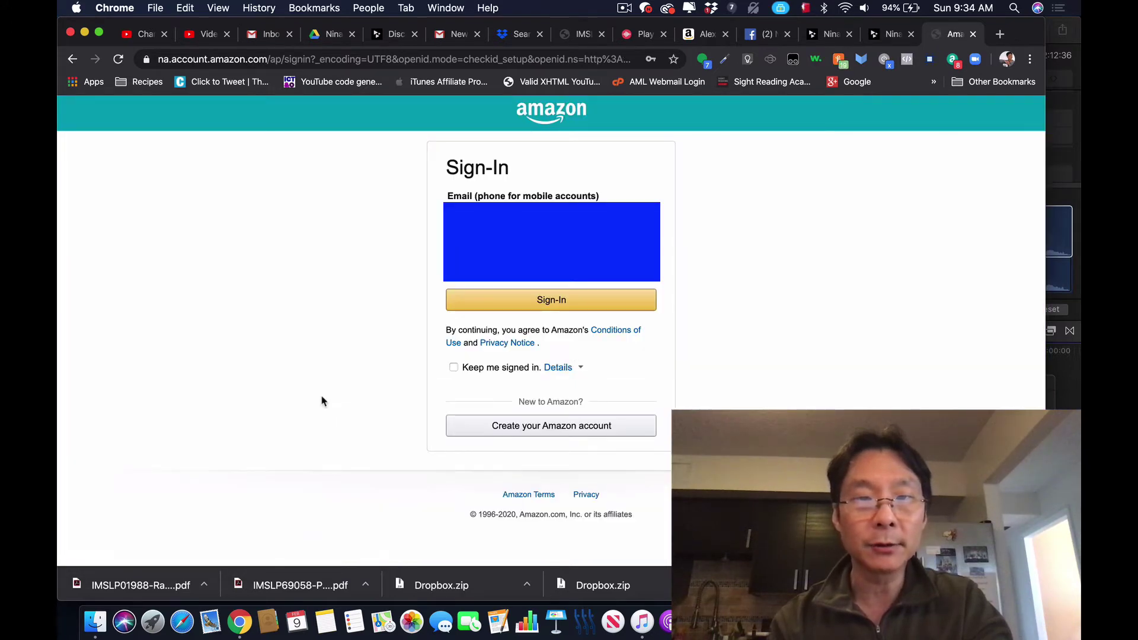
left_click(562, 300)
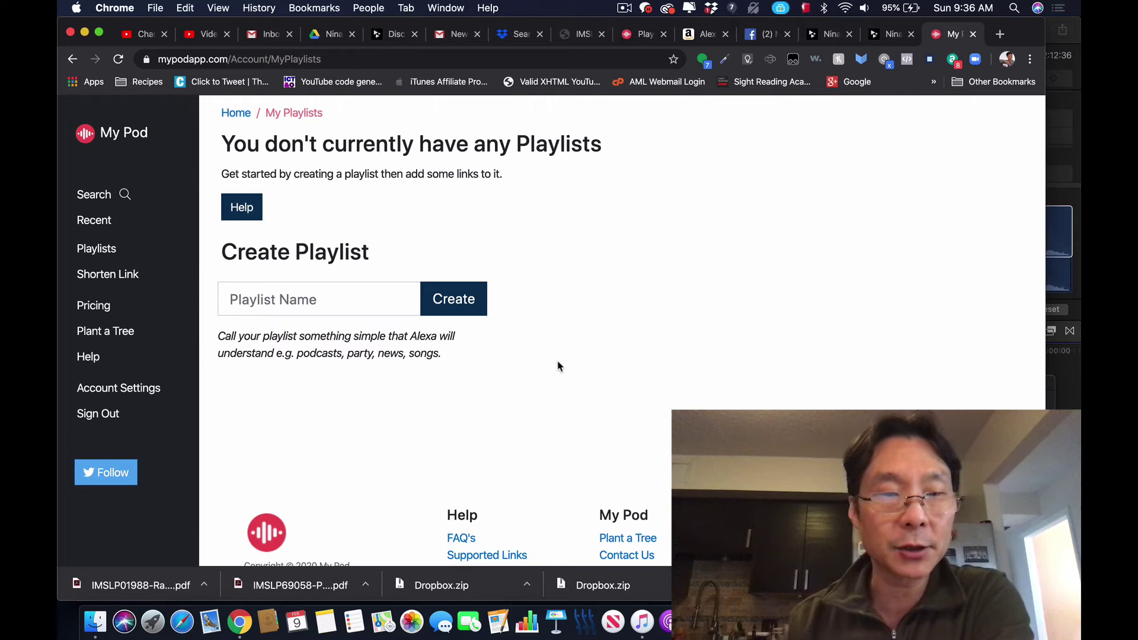
Step: Create a My Pod playlist called 'Nina', leaving it at 0 of 10 links
left_click(285, 295)
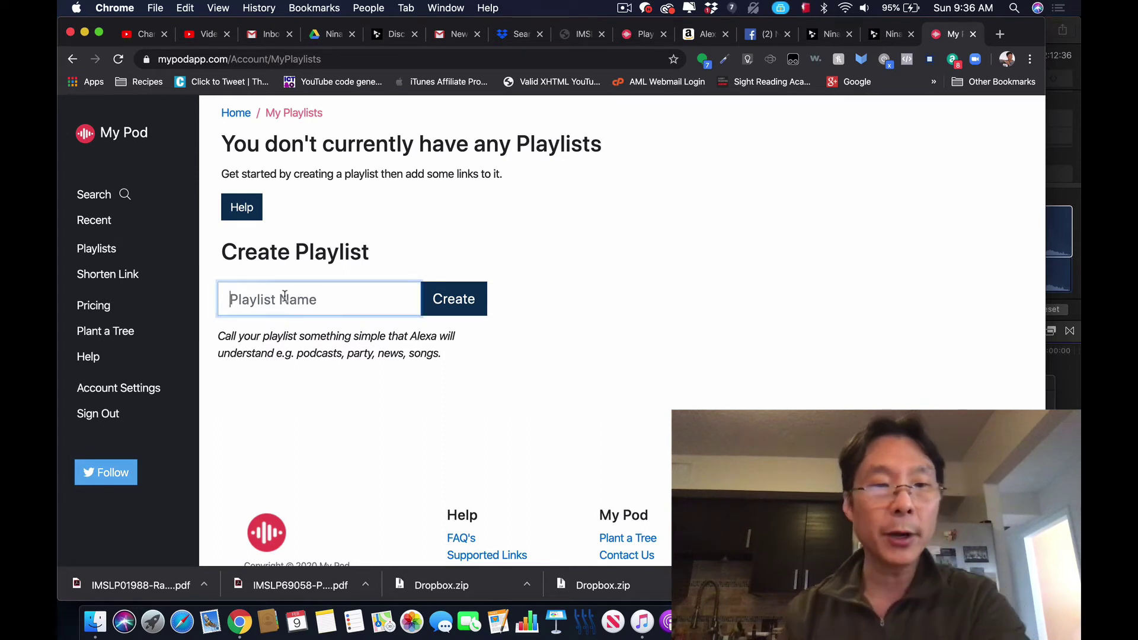
type("Nina")
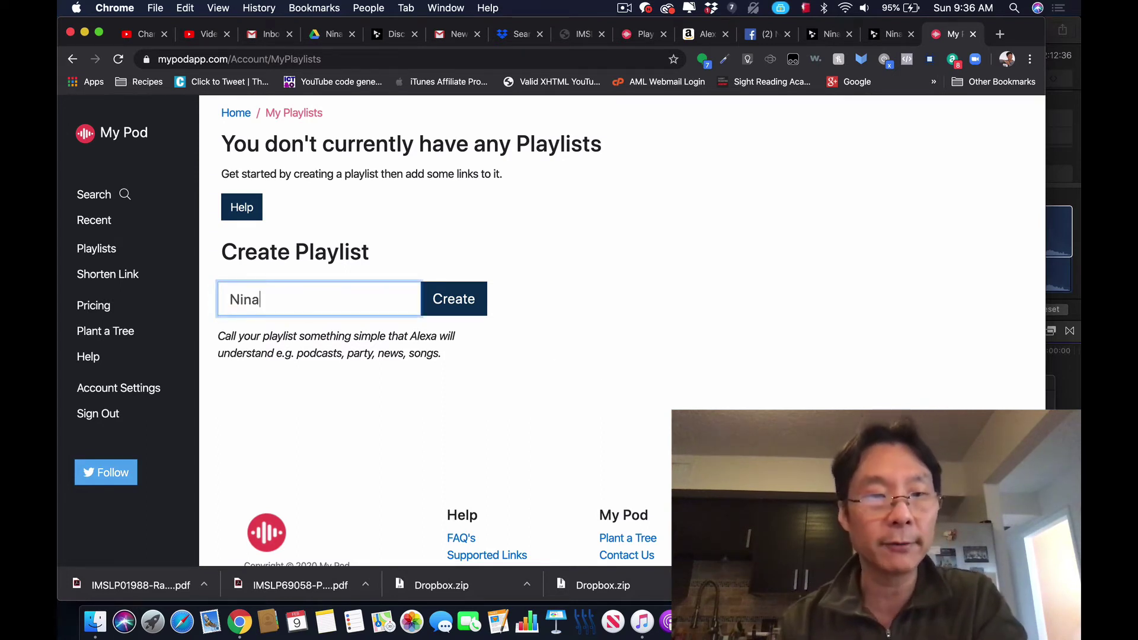
left_click(453, 301)
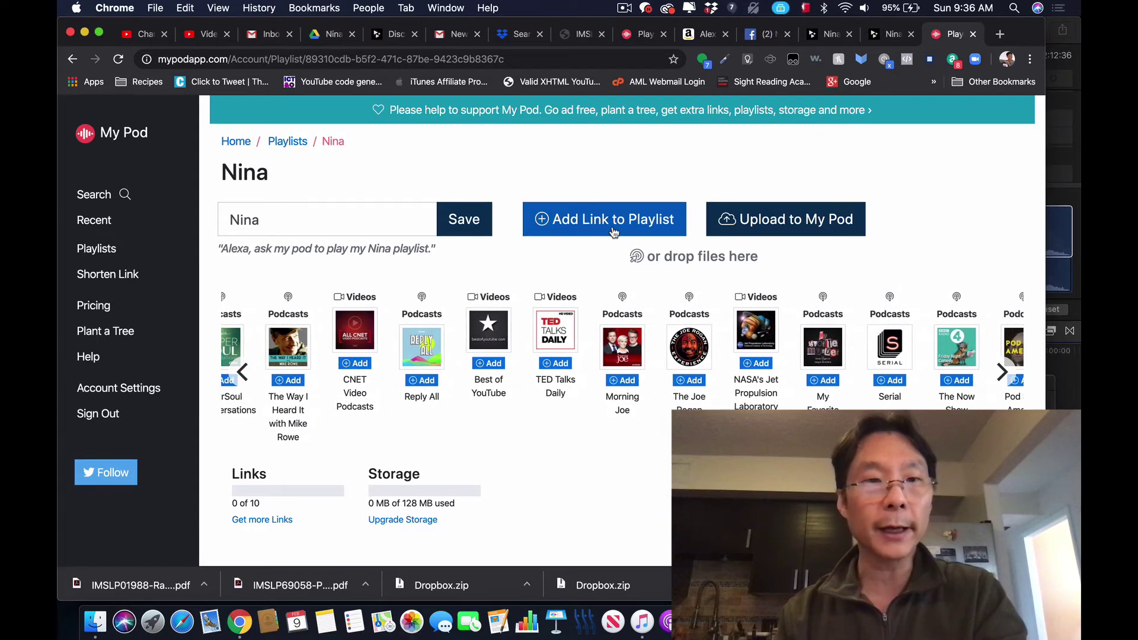
Step: Enable link sharing on the Nina folder in My Drive and copy its share URL
left_click(321, 37)
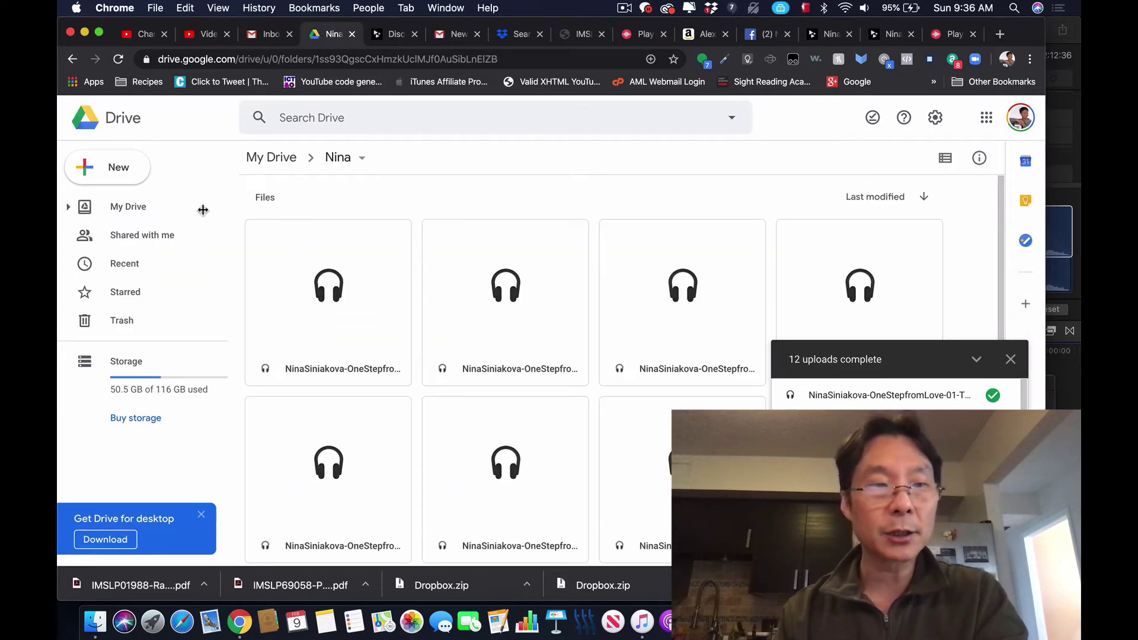
left_click(130, 207)
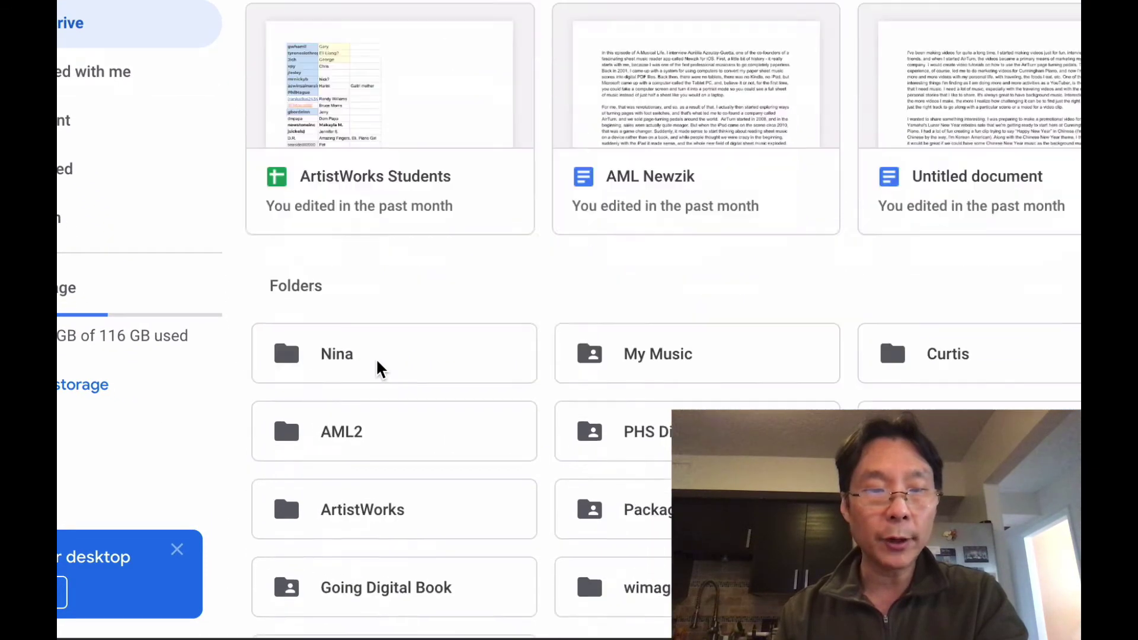
scroll(379, 369, "down", 2)
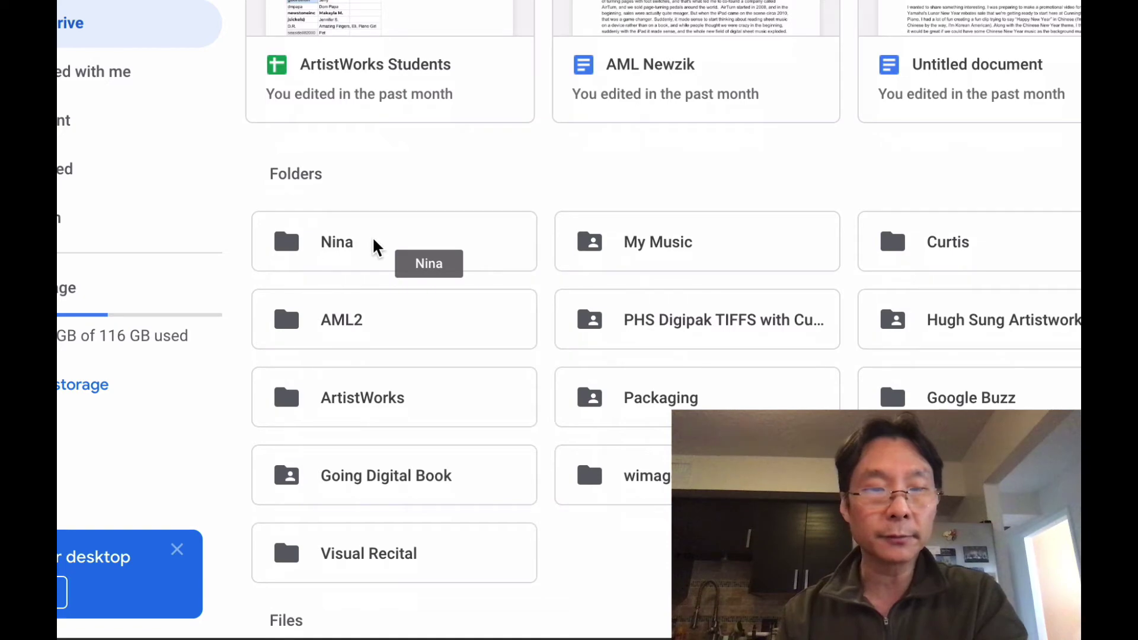
right_click(374, 243)
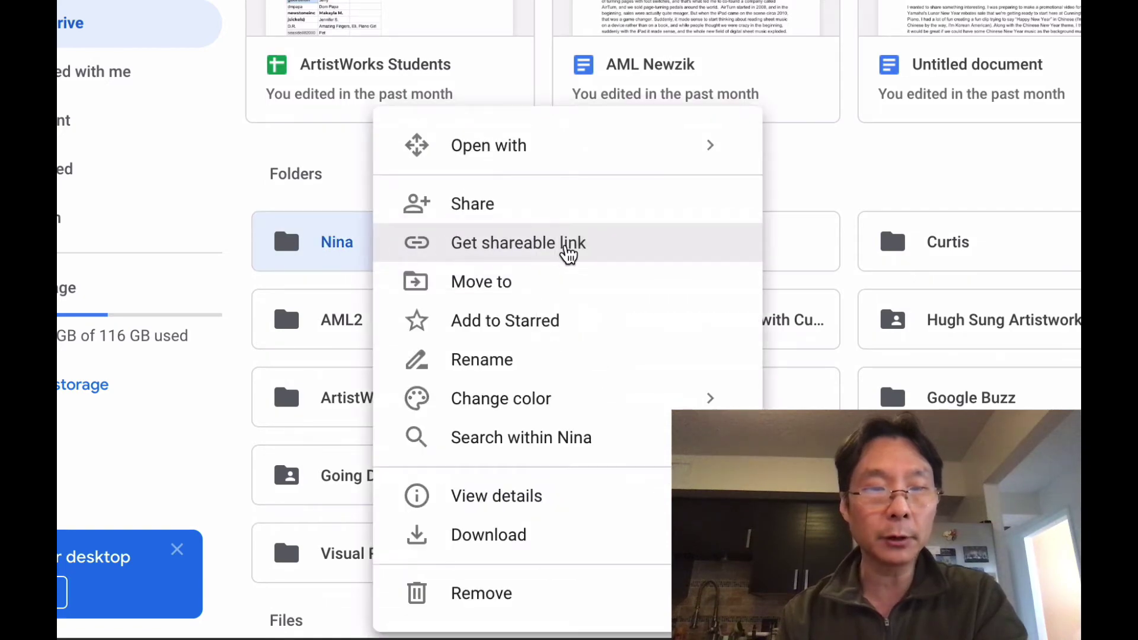
left_click(567, 253)
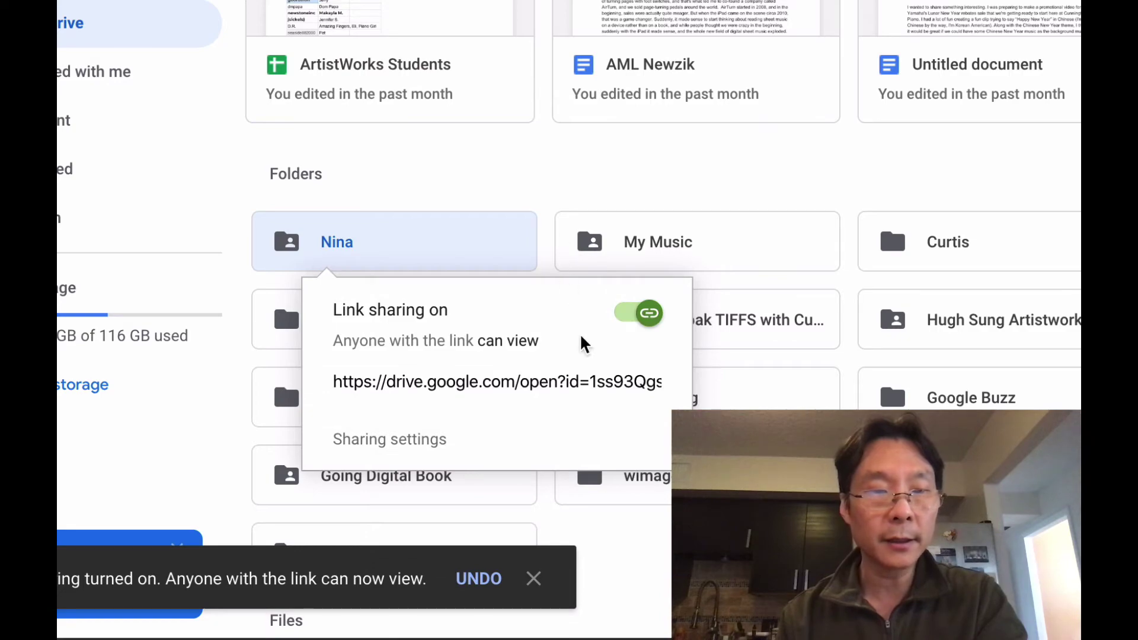
left_click(587, 381)
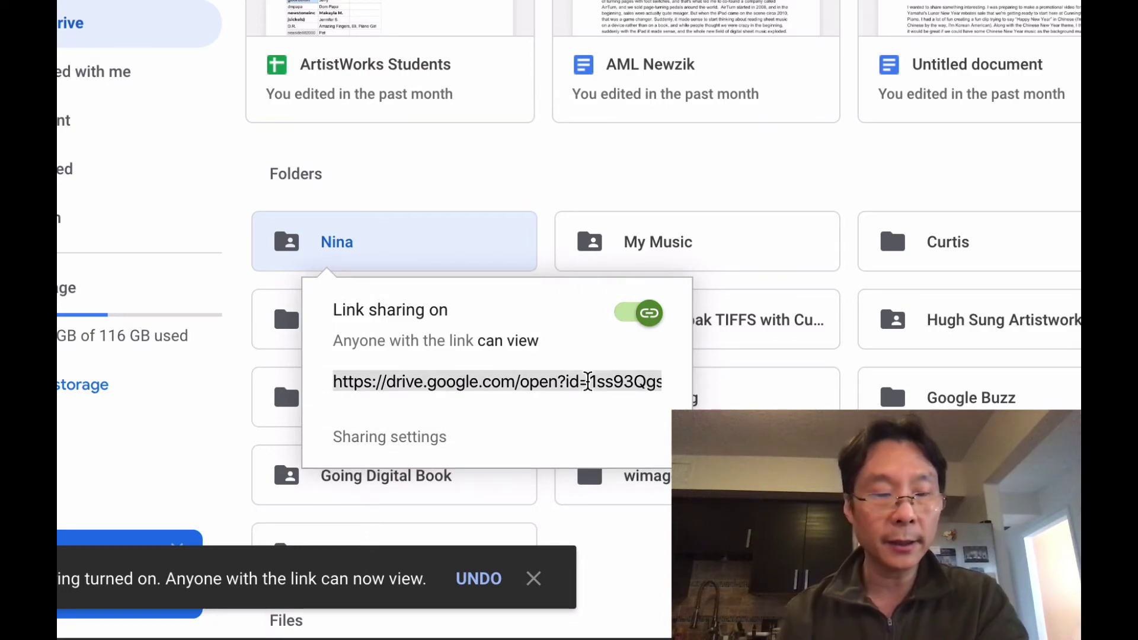
key("ctrl+c")
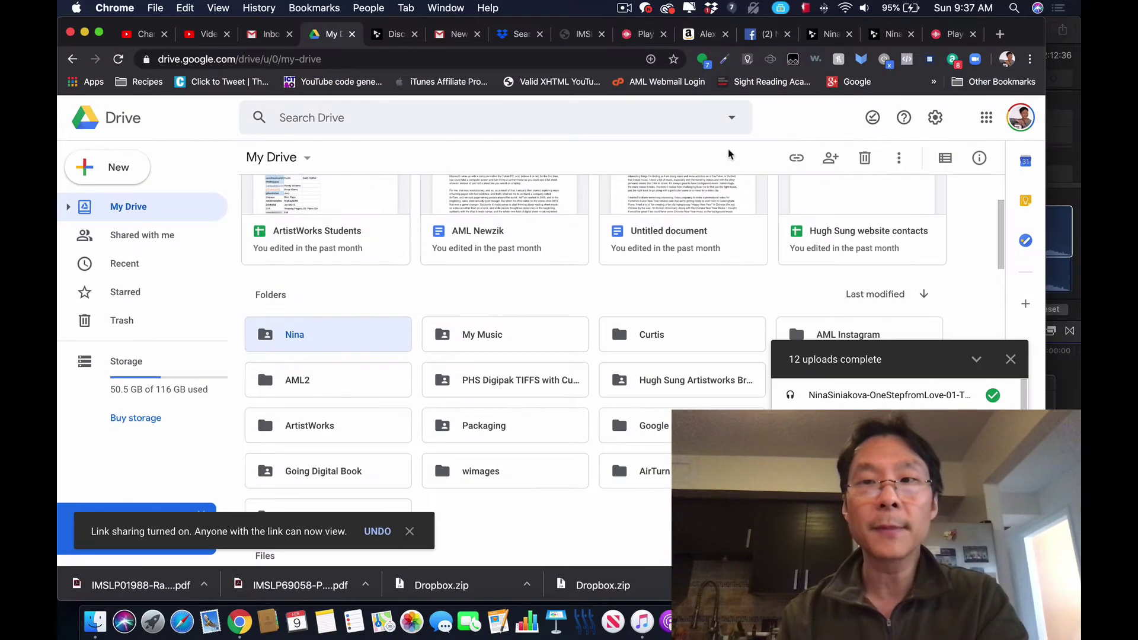
Step: Add the copied Drive folder URL to the Nina playlist as a link named 'Nina'
left_click(944, 35)
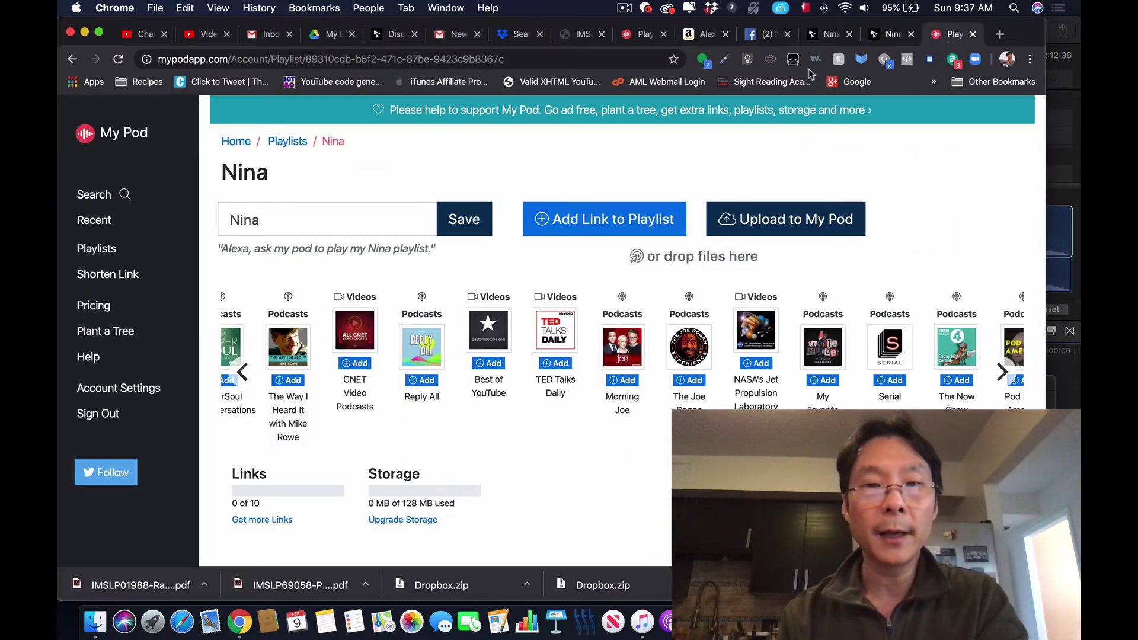
left_click(627, 220)
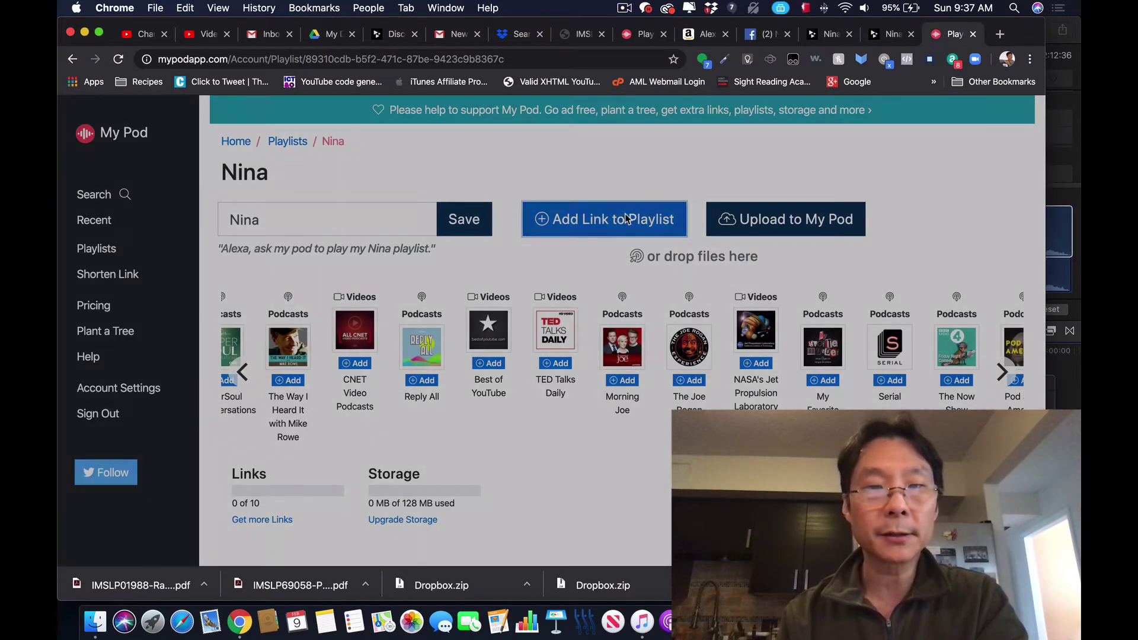
left_click(386, 291)
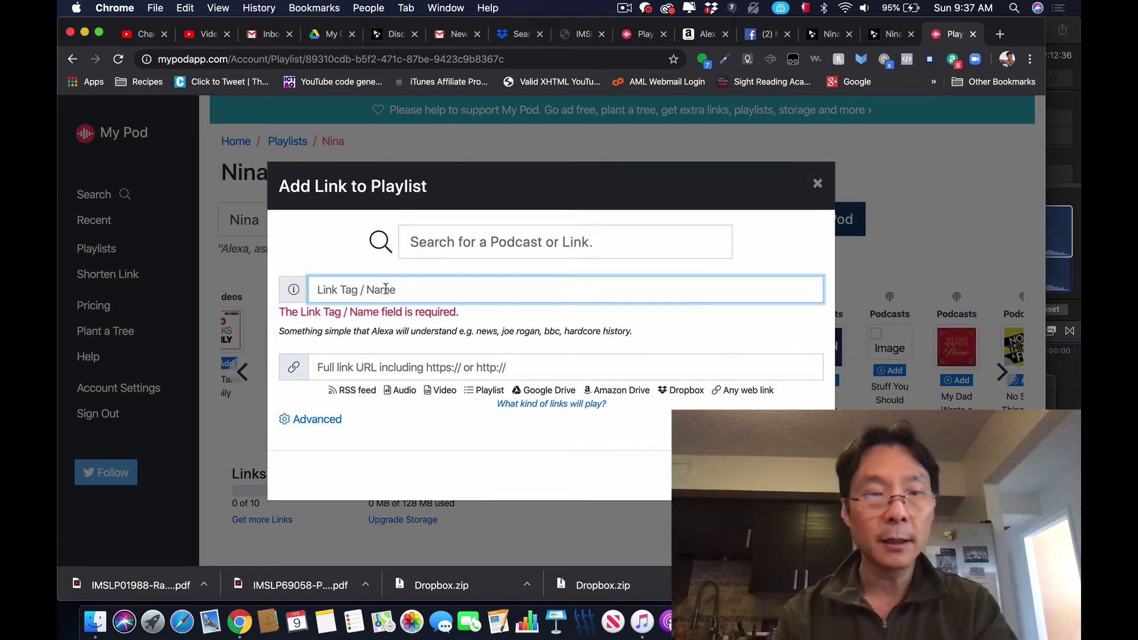
type("Nina")
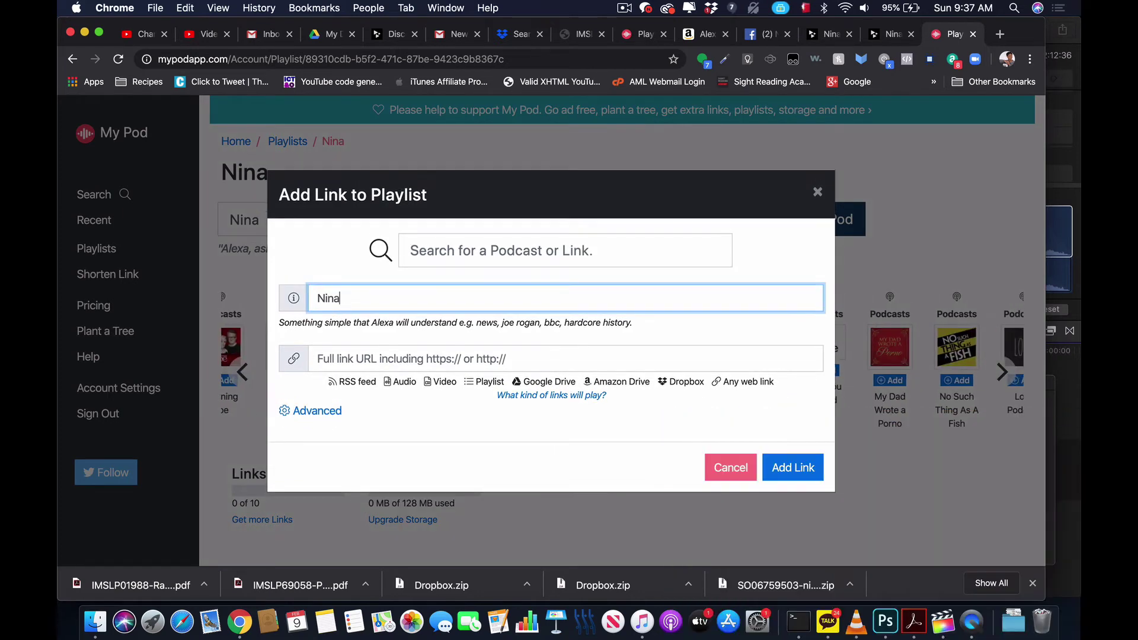
left_click(387, 354)
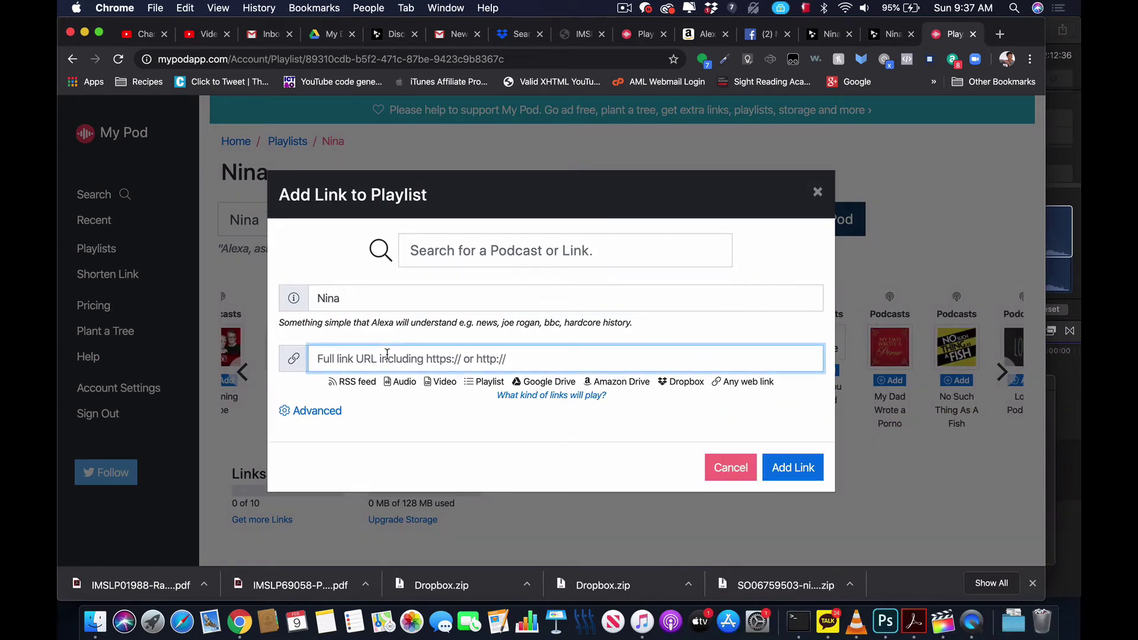
key("super+v")
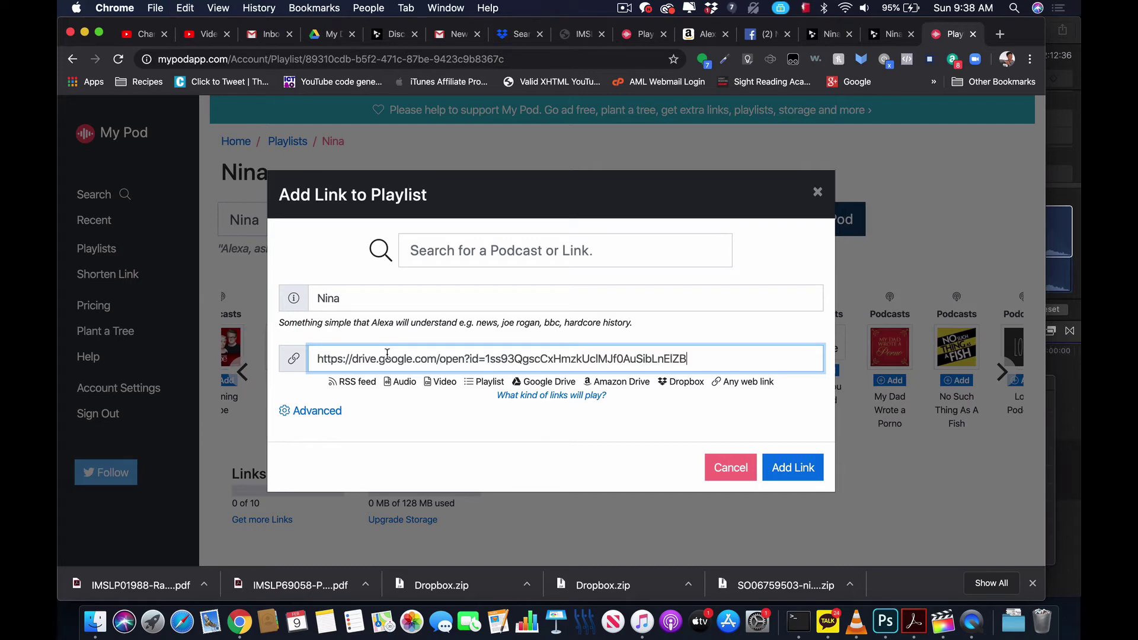
left_click(794, 468)
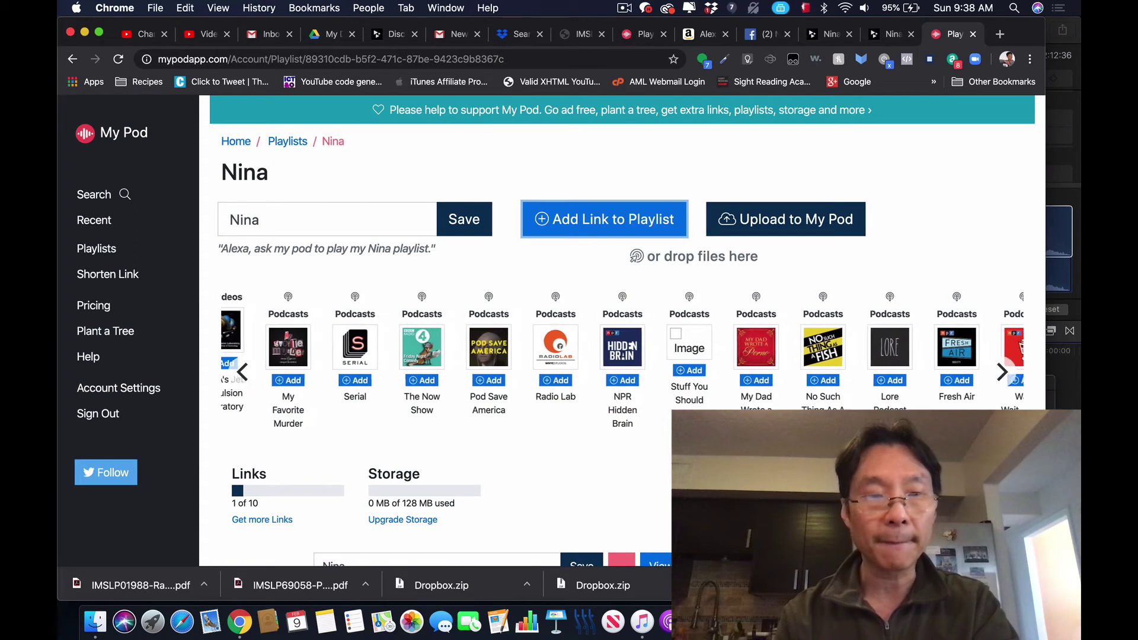
scroll(560, 335, "down", 2)
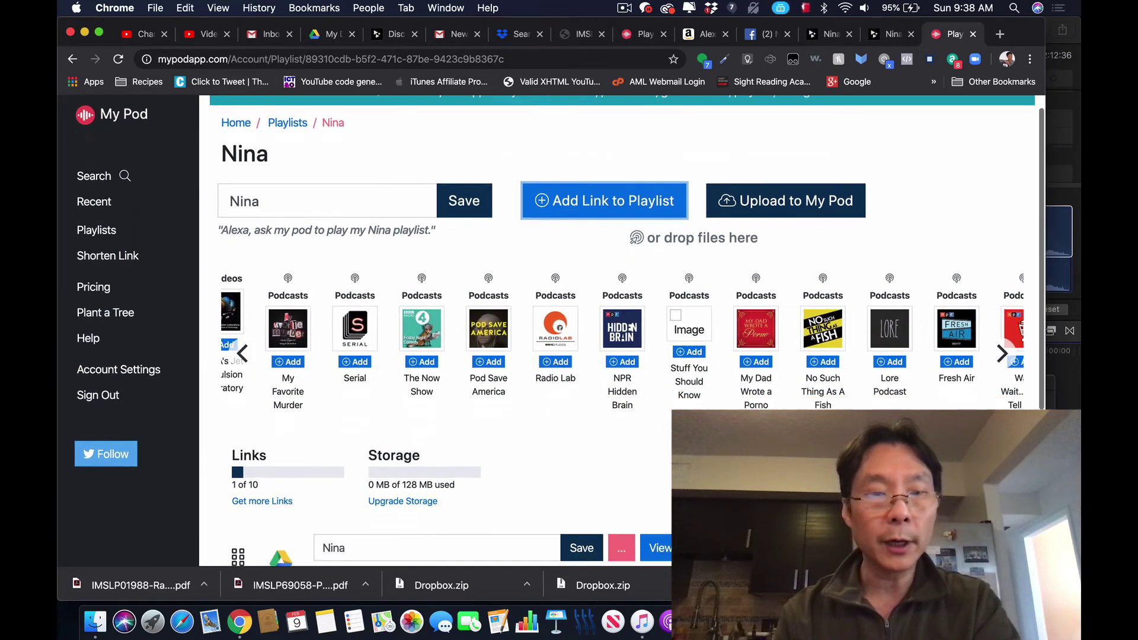
scroll(560, 335, "up", 2)
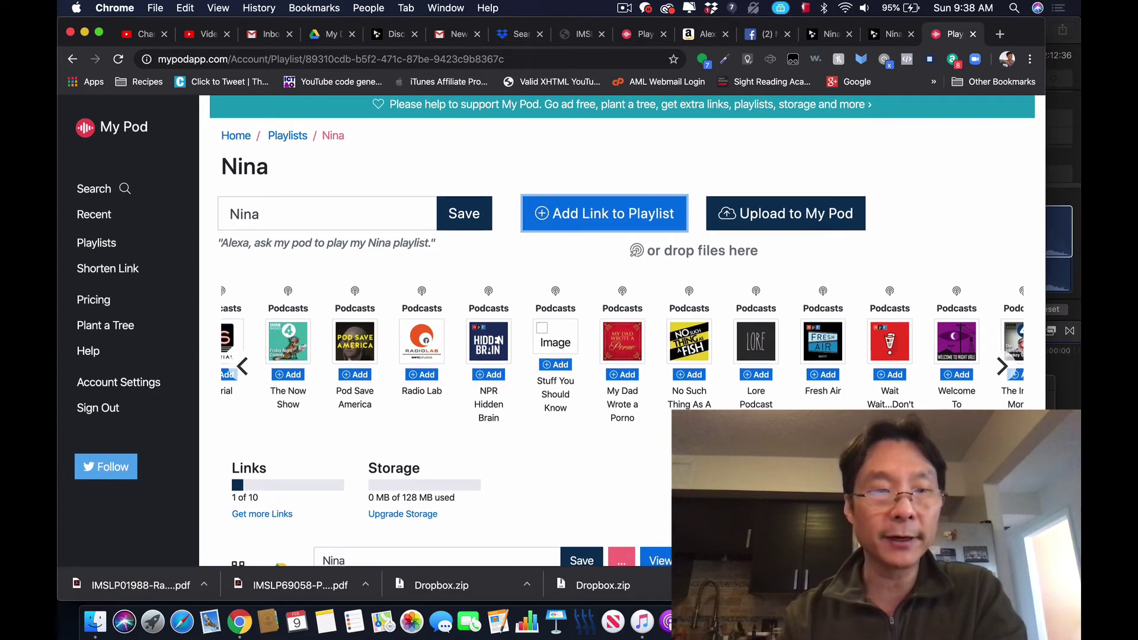
scroll(560, 330, "down", 3)
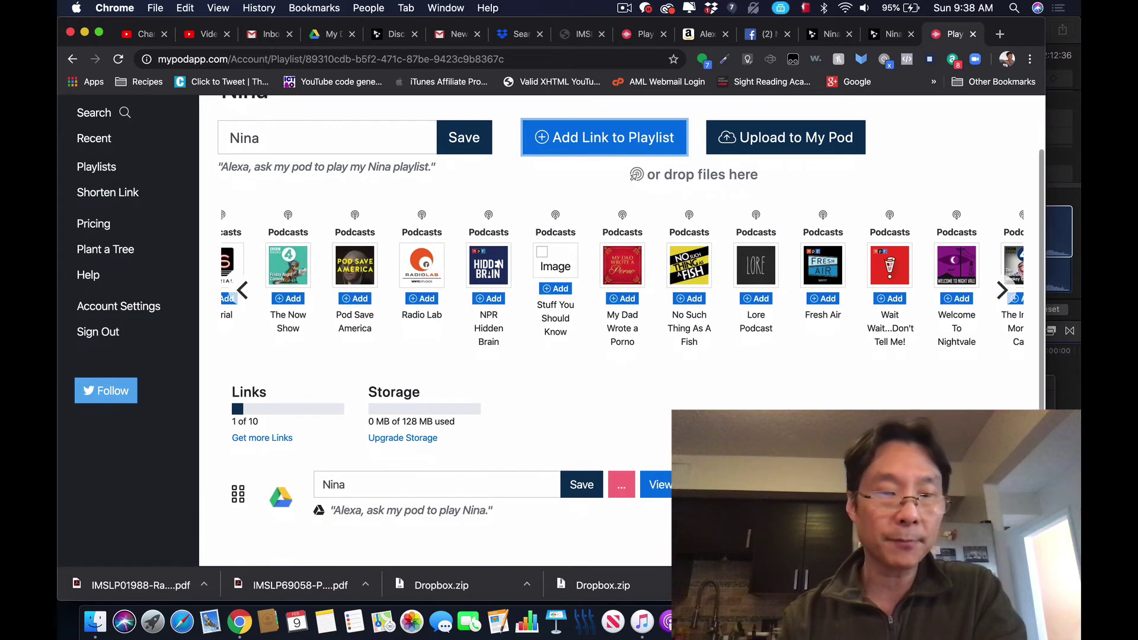